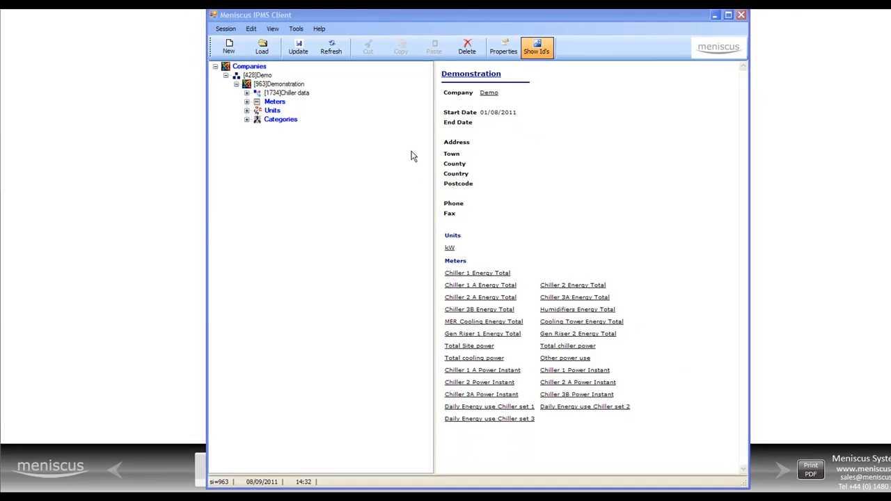
- Examine the areas of the Chiller data process and the meters assigned to Chiller 1
left_click_drag(475, 15, 473, 2)
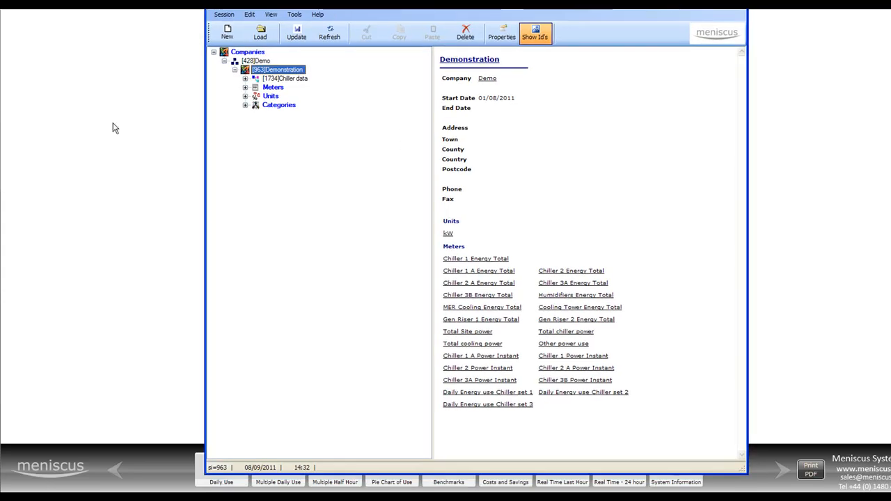
left_click(245, 79)
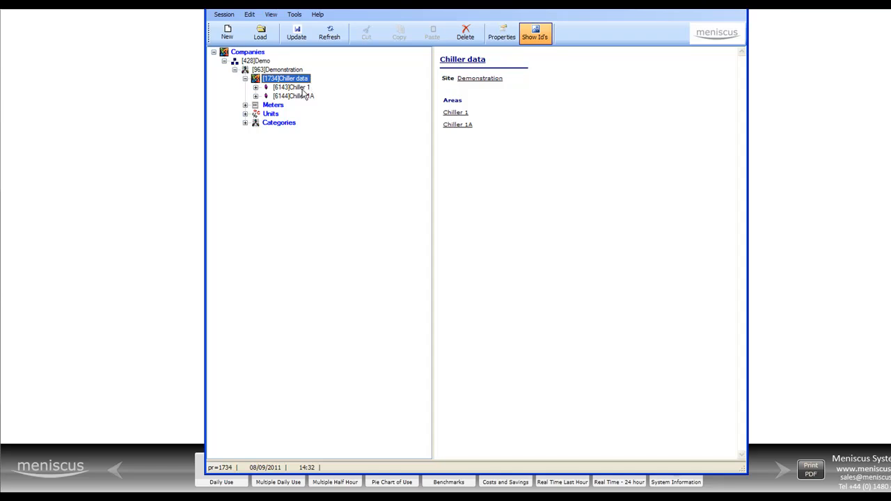
left_click(255, 88)
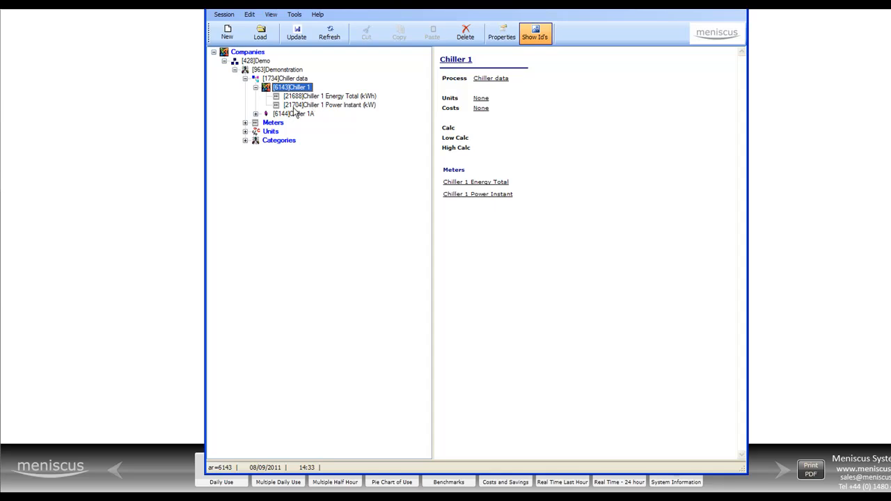
left_click(256, 88)
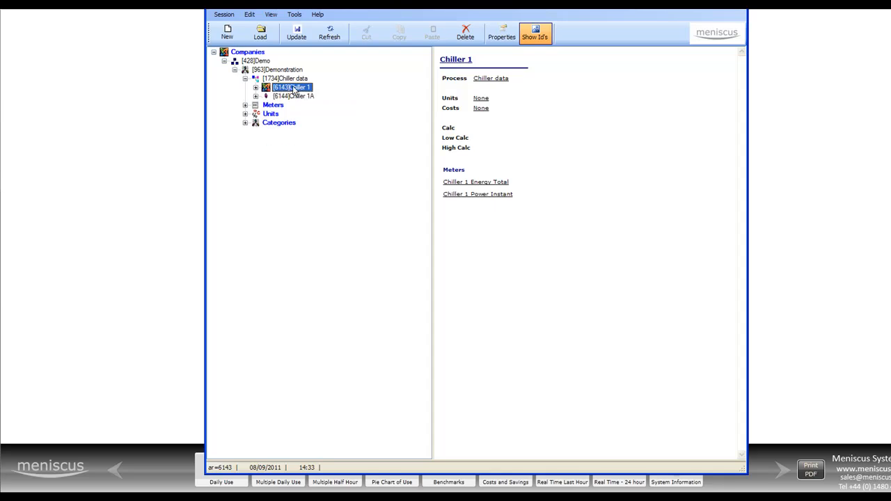
- Add a new area named Chiller 2 to the Chiller data process
right_click(299, 88)
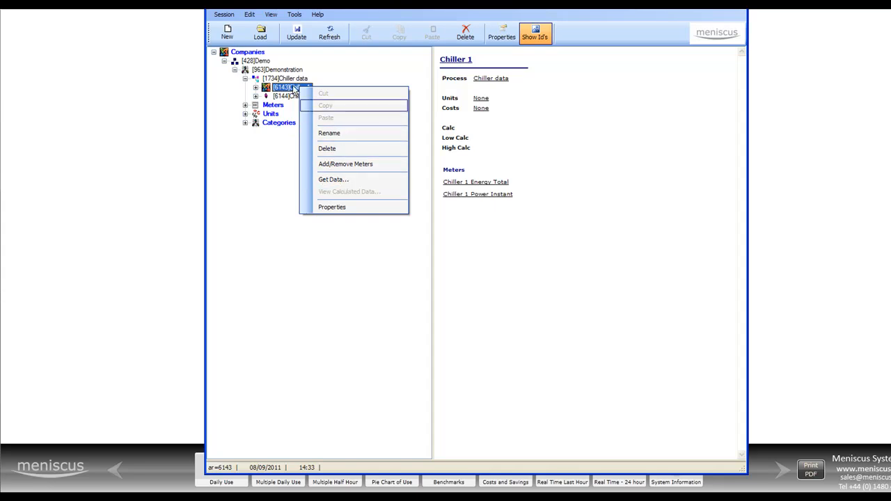
right_click(288, 80)
left_click(329, 154)
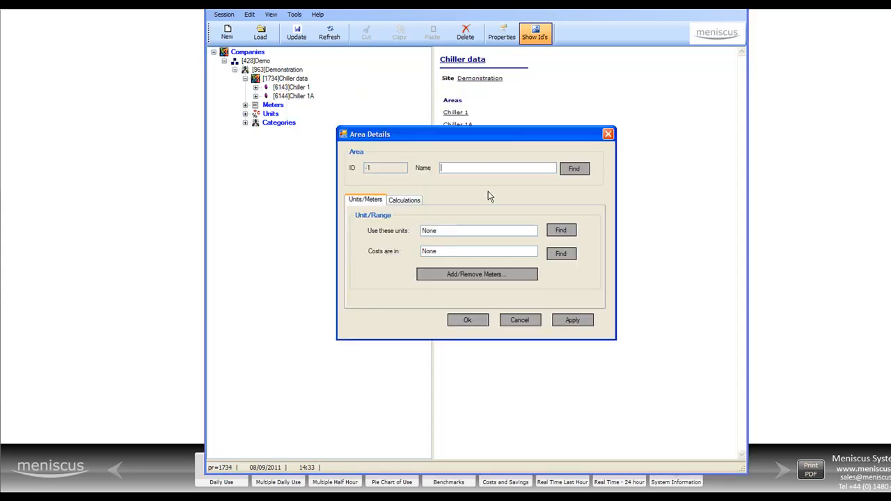
type("Chiller 2")
- Assign the Chiller 2 Energy Total and Chiller 2 Power Instant meters to the new area and save the changes to the system
left_click(466, 277)
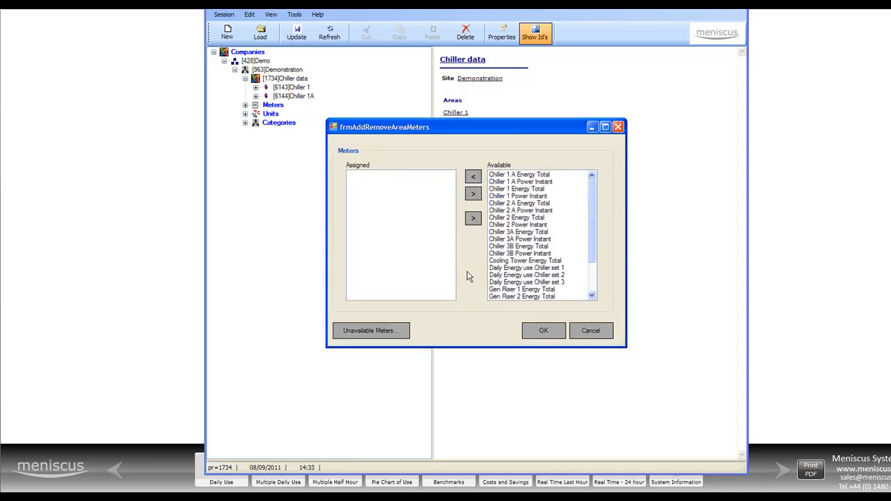
left_click(513, 203)
left_click(512, 217)
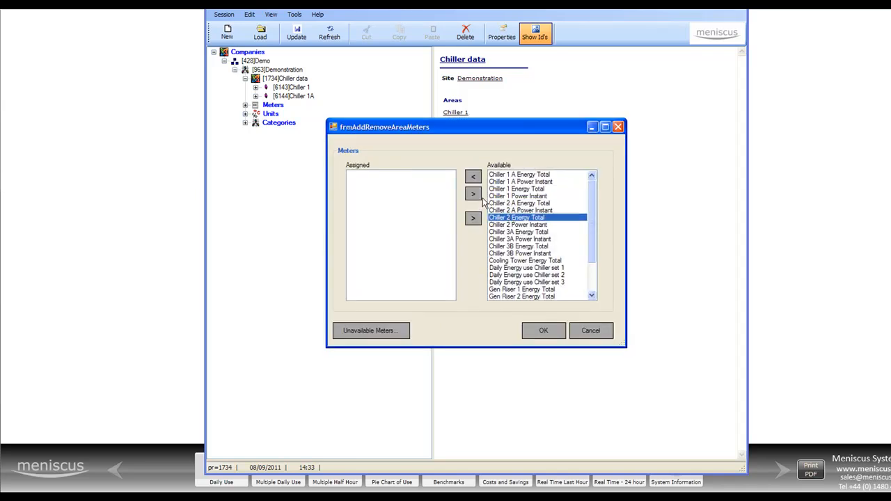
left_click(473, 179)
left_click(473, 179)
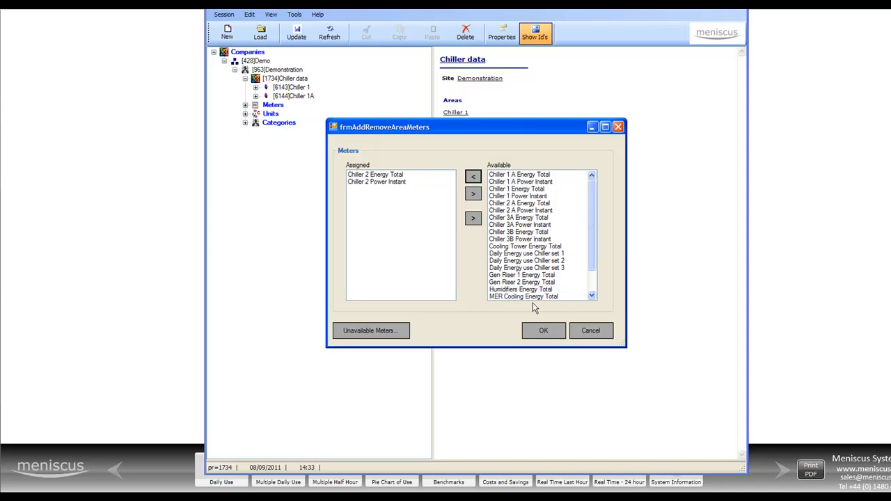
left_click(543, 330)
left_click(461, 320)
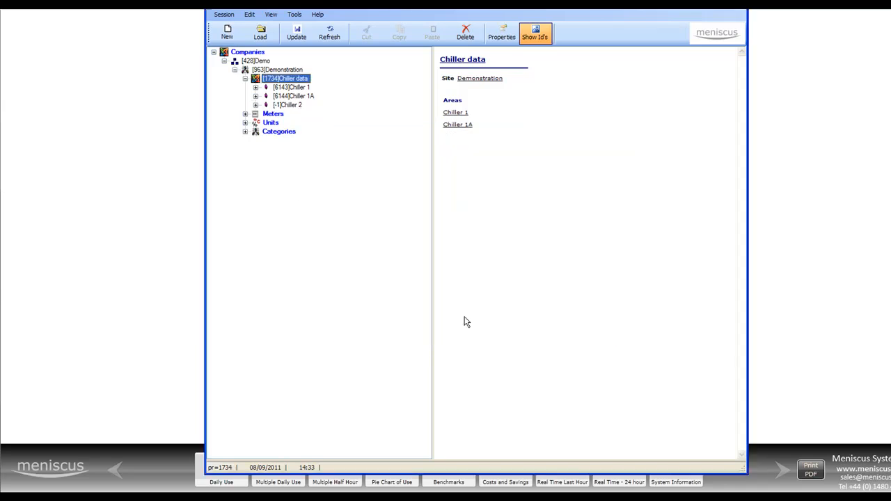
left_click(296, 33)
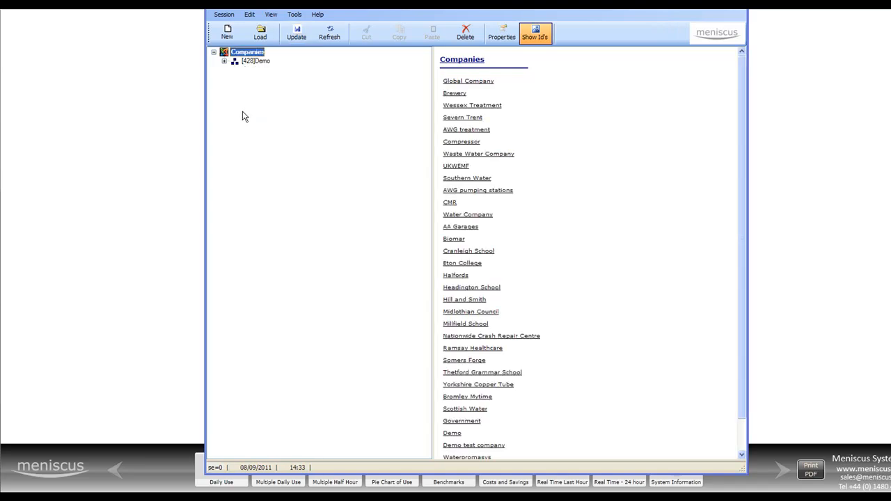
- Look up the Chiller 2 area under Demonstration's Chiller data process to check its assigned meters
left_click(226, 62)
left_click(236, 70)
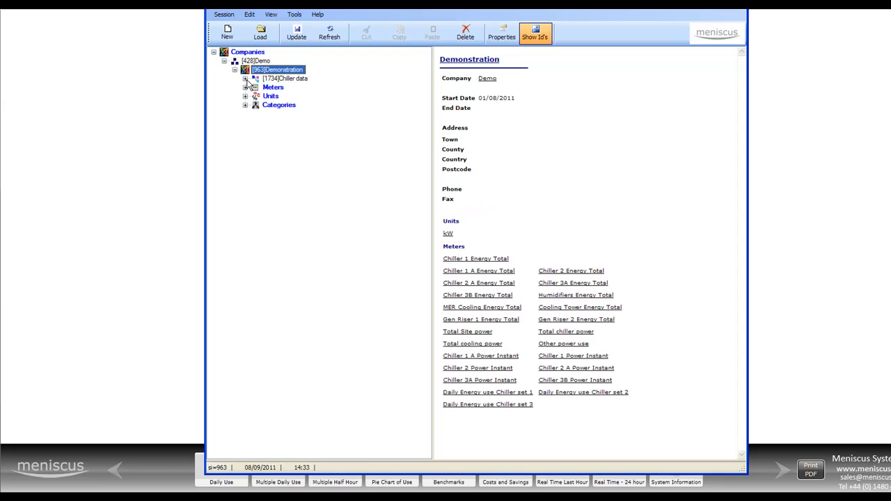
left_click(247, 79)
left_click(290, 103)
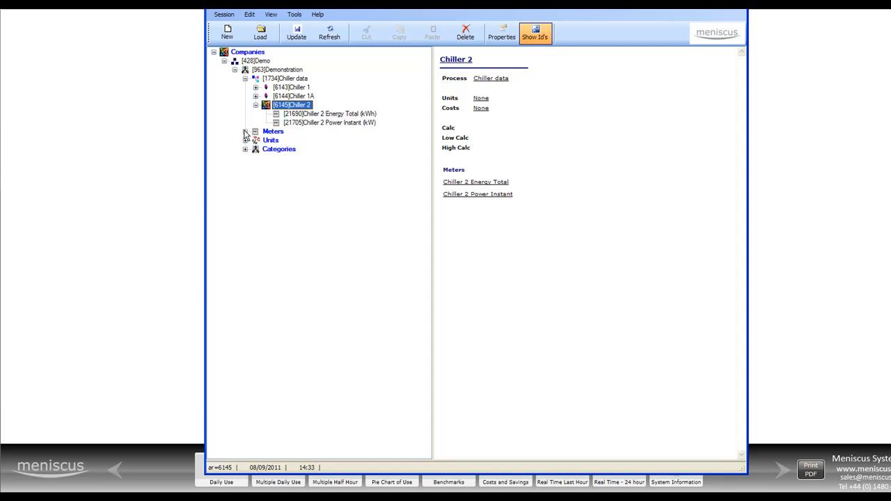
- Review the general, units/range and advanced settings of the site's Chiller 1 Energy Total meter, including its alias, without changing them
left_click(245, 78)
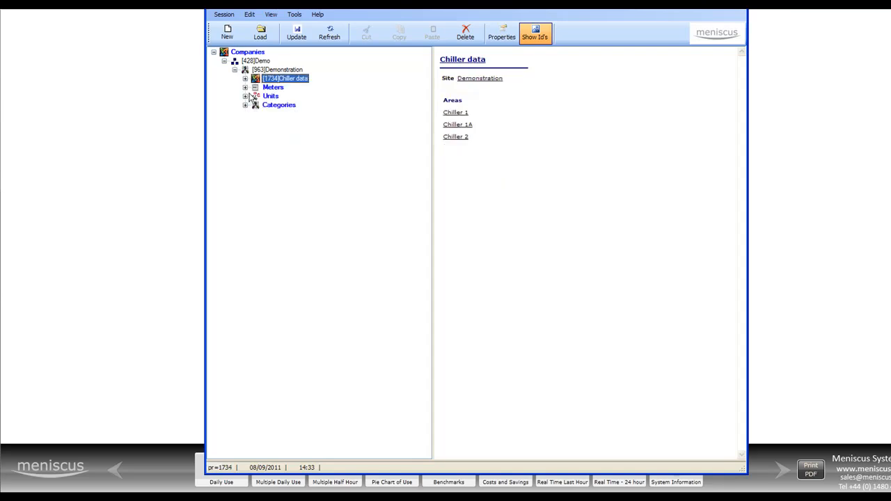
left_click(245, 87)
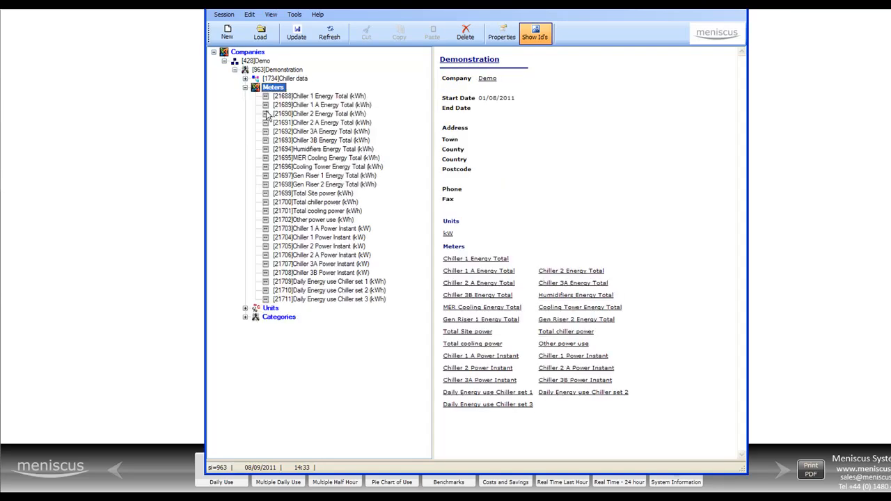
right_click(308, 101)
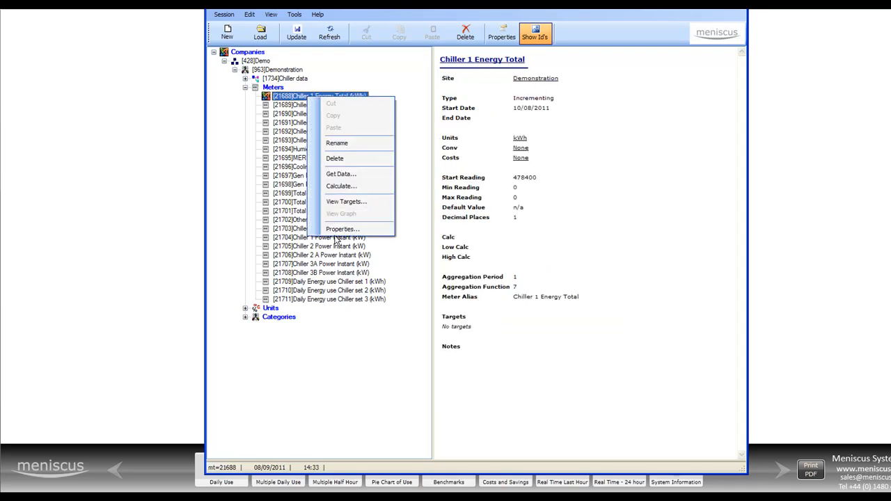
left_click(339, 229)
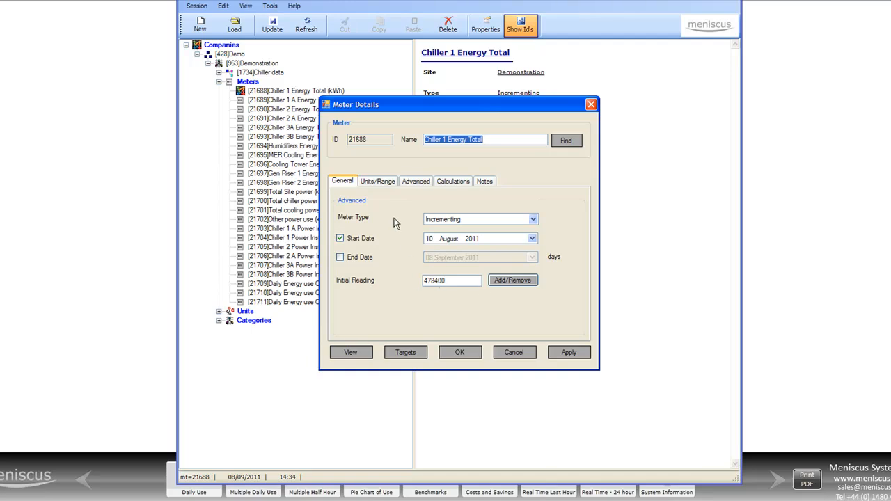
left_click(377, 182)
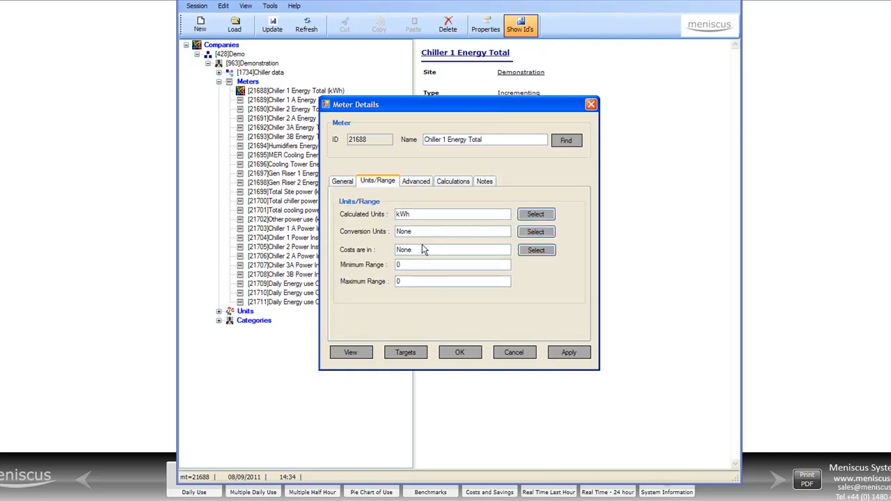
left_click(415, 183)
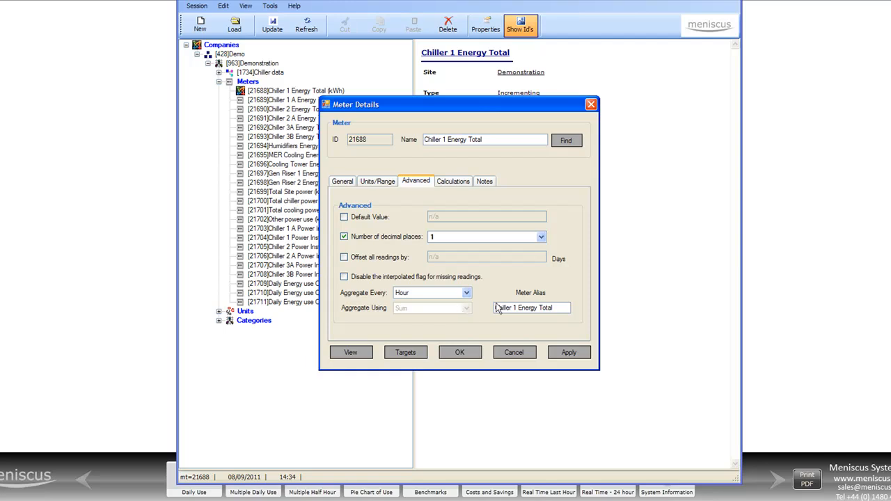
left_click(558, 307)
left_click(513, 353)
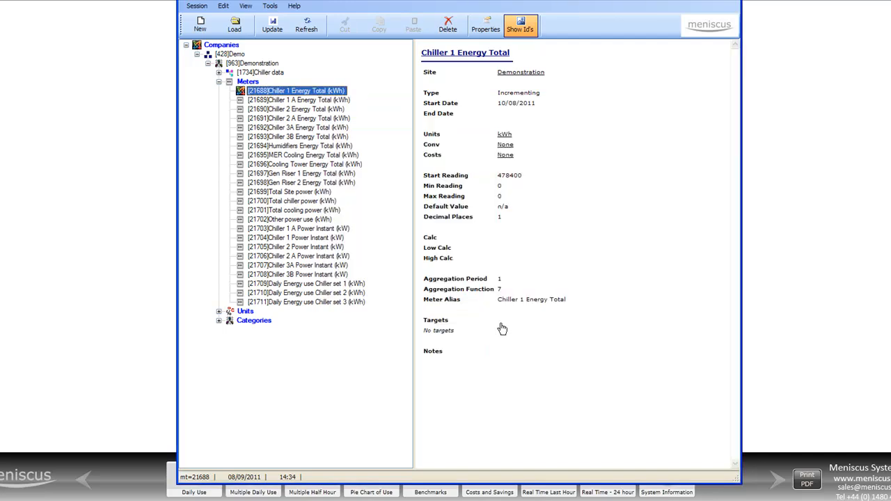
- Open the details of the Total Site power meter and review the available meter types
left_click(314, 193)
right_click(314, 194)
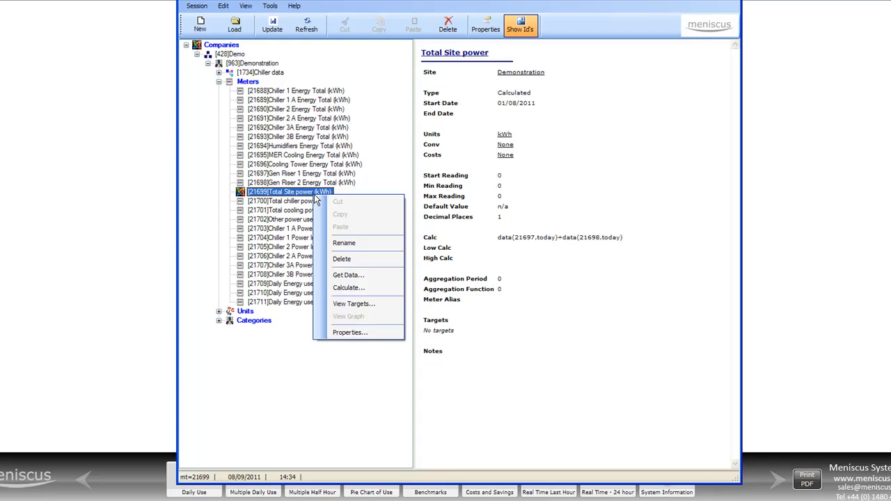
left_click(364, 331)
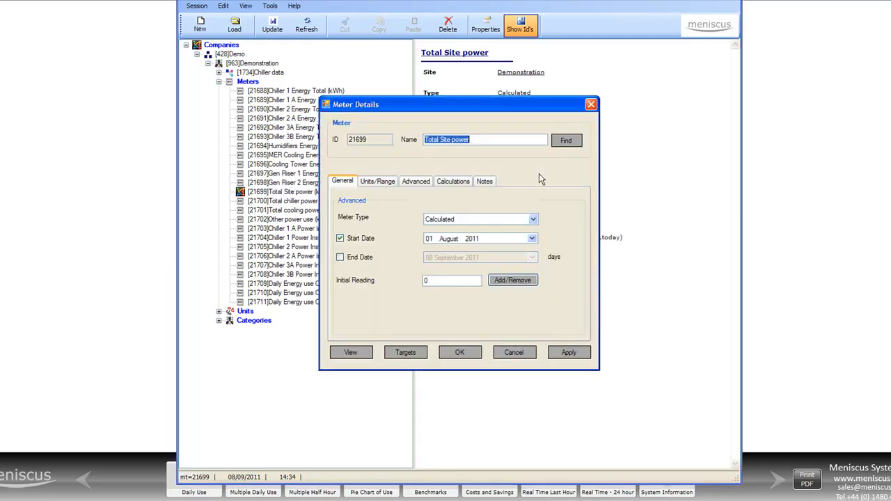
left_click(533, 219)
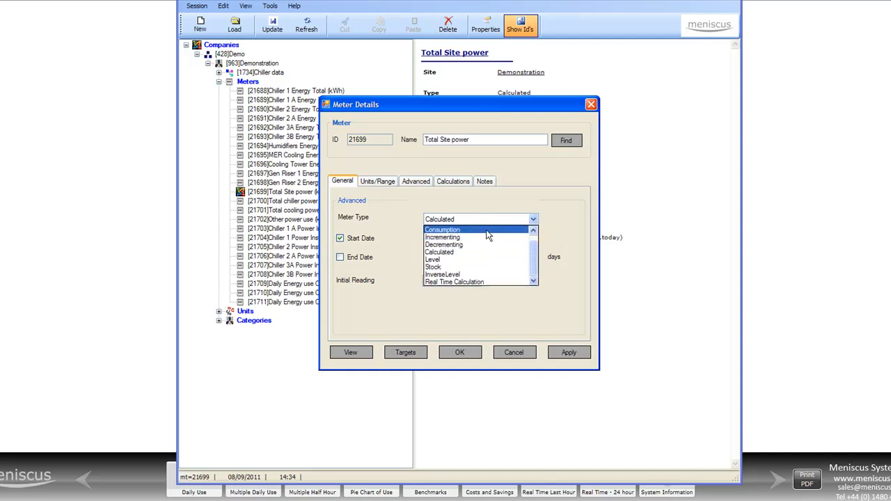
left_click(534, 220)
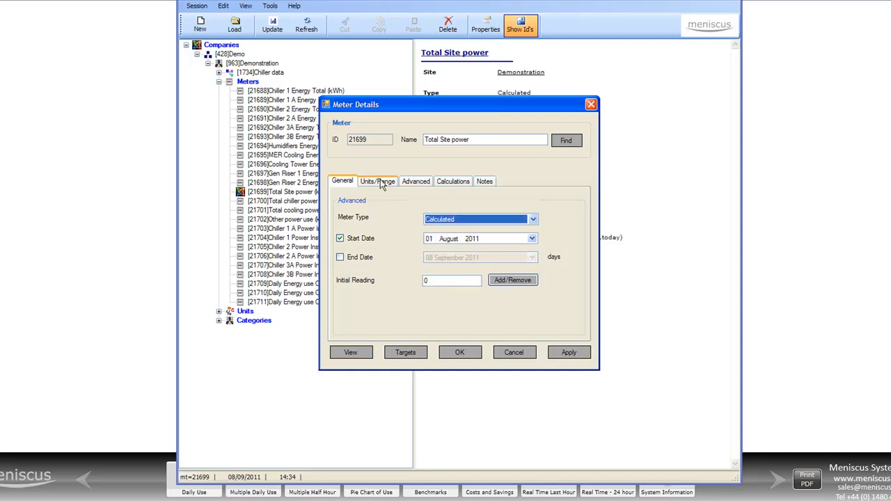
- Examine the calculation formula of the Total Site power meter, then close its details
left_click(458, 185)
left_click_drag(463, 108, 578, 58)
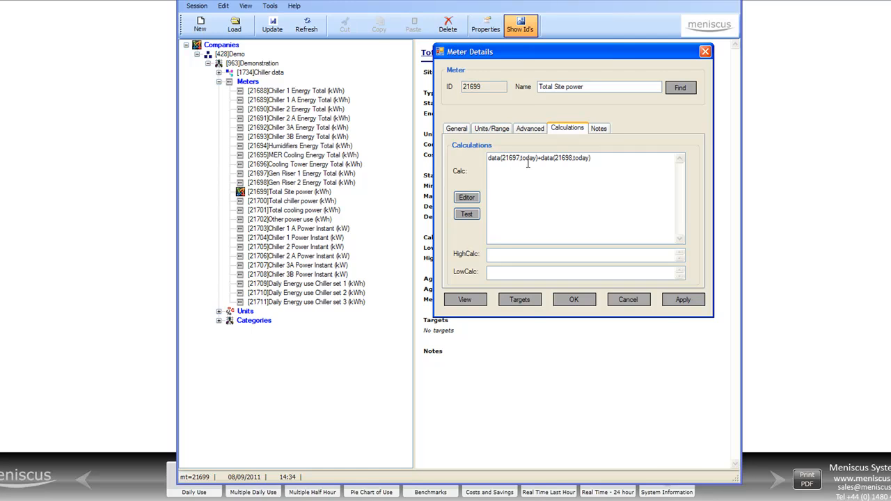
left_click(575, 301)
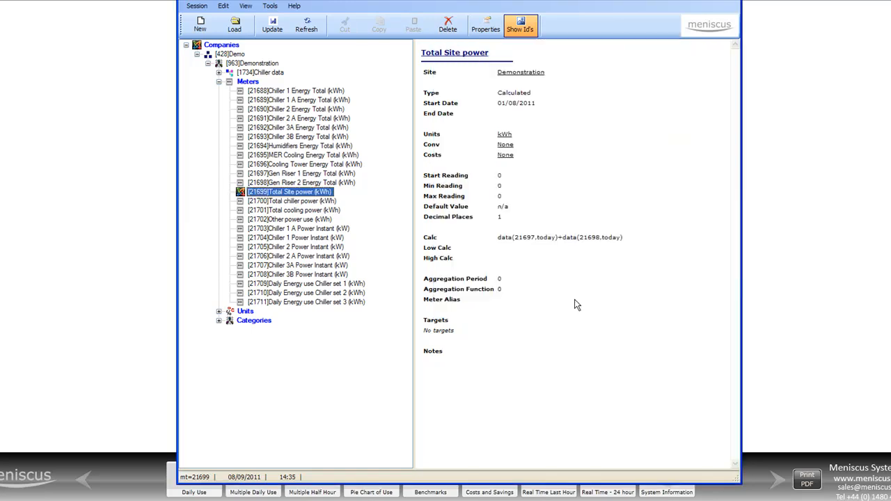
- Create a new site meter named "Chiller power % of site power"
right_click(252, 87)
left_click(308, 193)
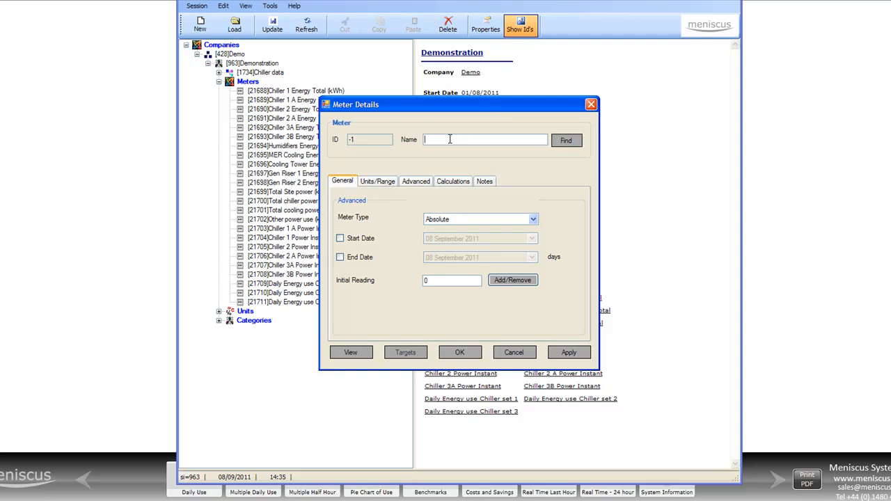
type("Chiller power % of site power")
- Set the new meter's type to Calculated with a start date of 1 September 2011, and save it to the system
left_click(457, 219)
left_click(463, 255)
left_click(358, 240)
left_click(428, 239)
type("1")
left_click(459, 352)
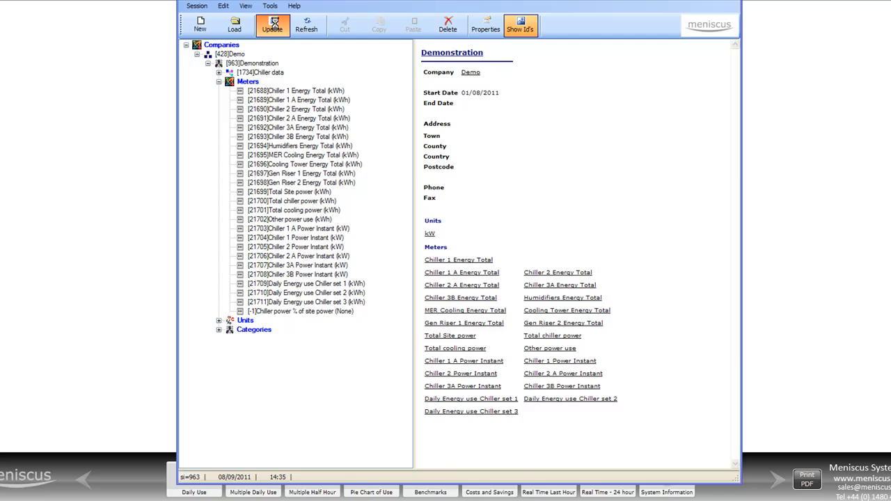
left_click(272, 25)
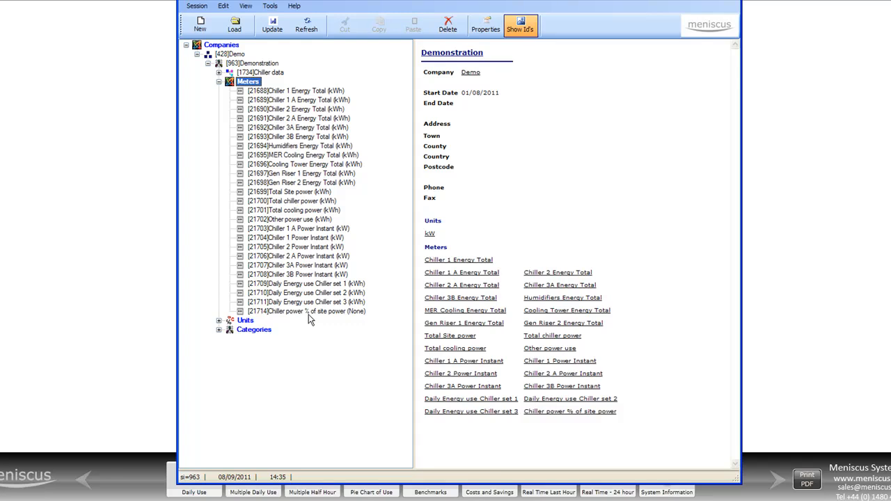
- Open the units and range settings of the Chiller power % of site power meter
right_click(308, 314)
left_click(326, 452)
left_click(377, 181)
- Set the meter's calculated units to kWh
left_click(535, 214)
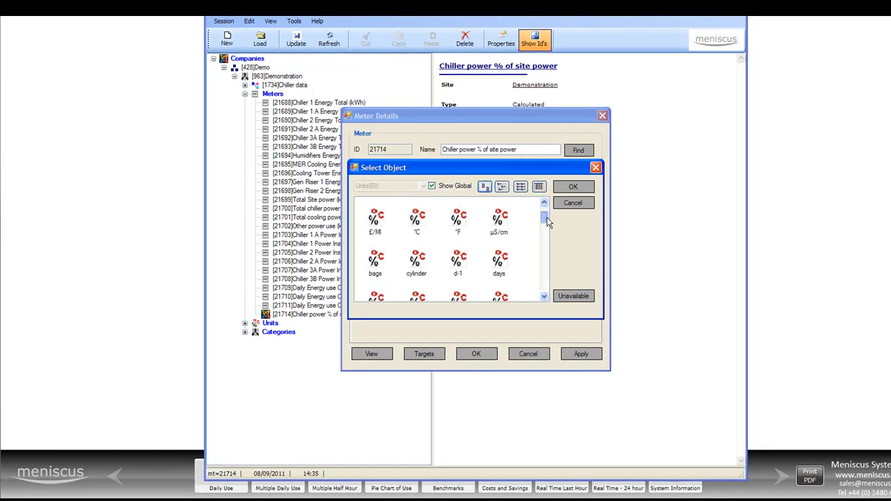
left_click_drag(548, 221, 546, 245)
left_click(457, 218)
left_click(573, 186)
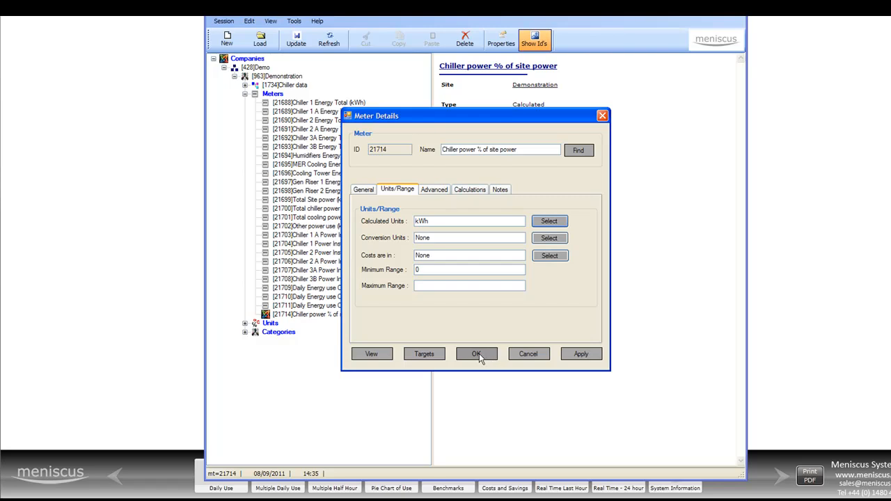
- Set the meter's calculated units to % from the global units and accept the meter details
left_click(550, 221)
left_click(432, 186)
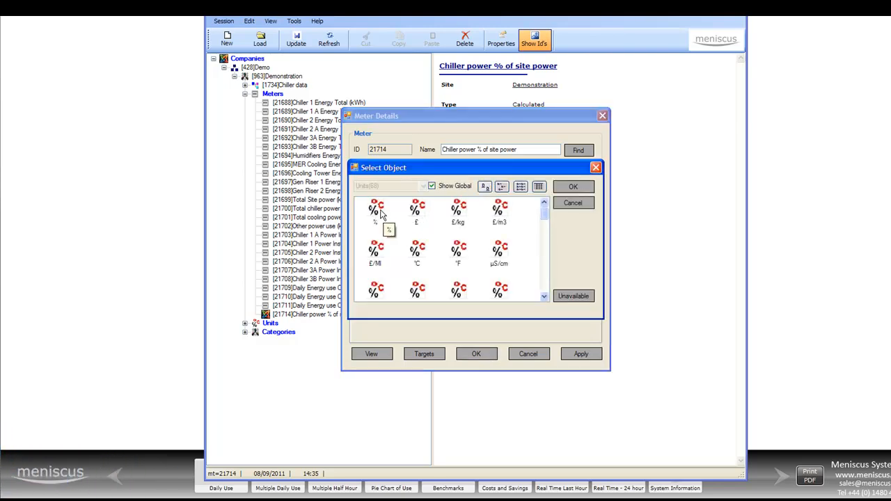
left_click(382, 216)
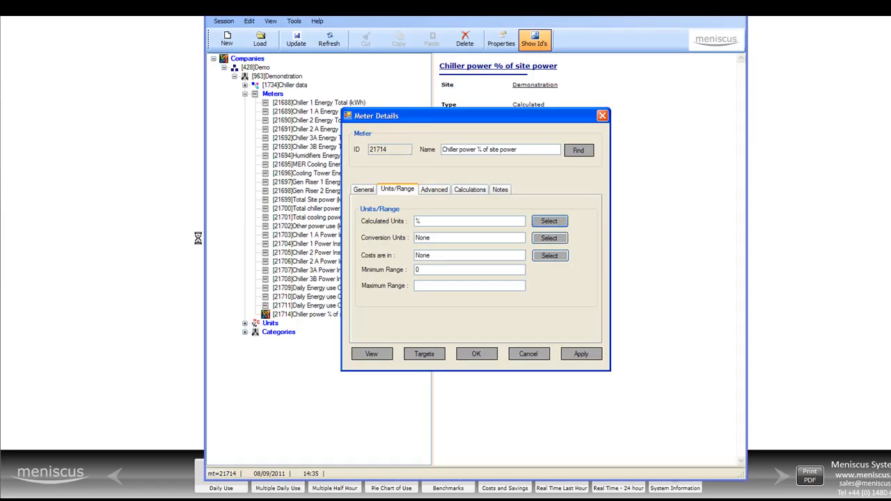
left_click(481, 353)
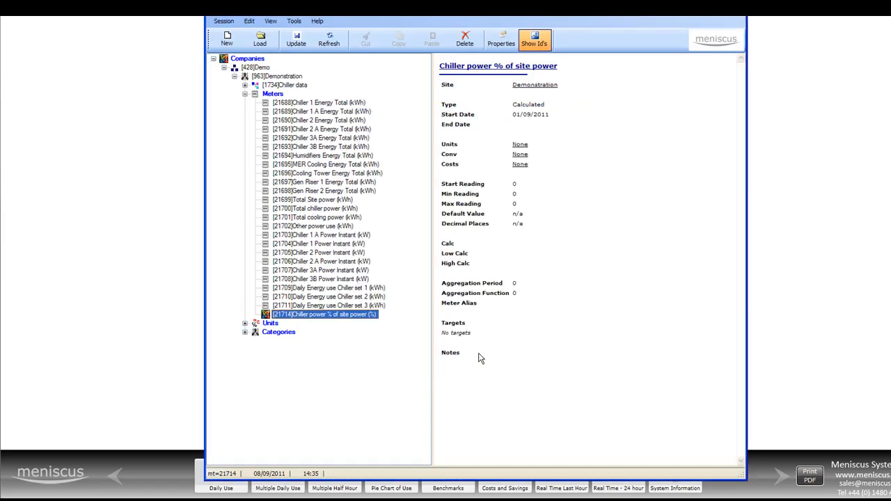
- Enter data(21700,today)/data(21699,today) as the calculation of the Chiller power % of site power meter
right_click(346, 312)
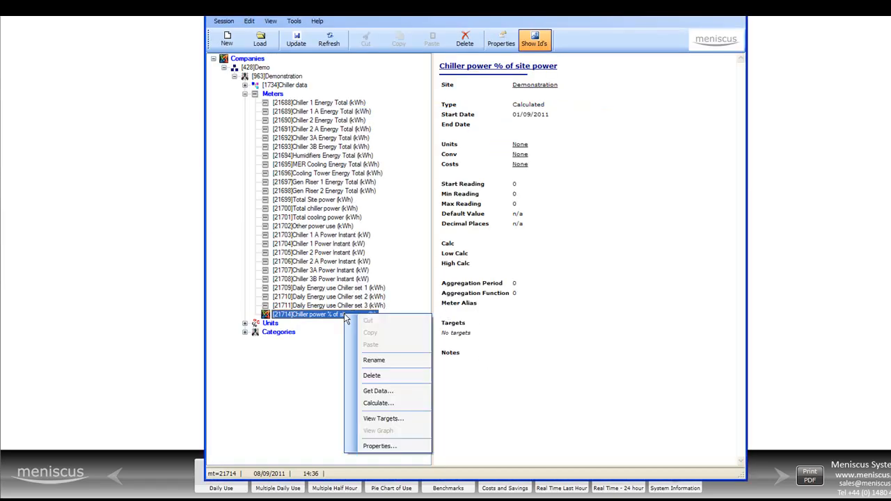
left_click(387, 449)
left_click_drag(488, 123, 606, 75)
left_click(587, 141)
type("data(")
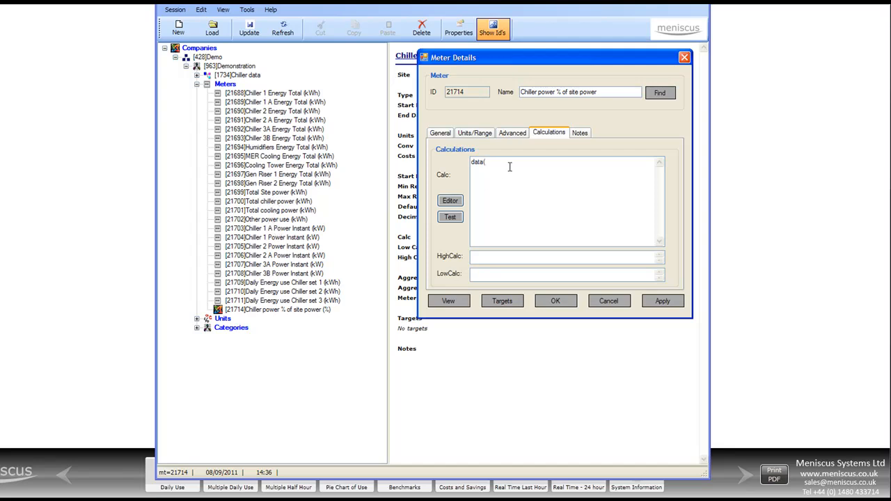
type("21700,today)/data(21699,today)")
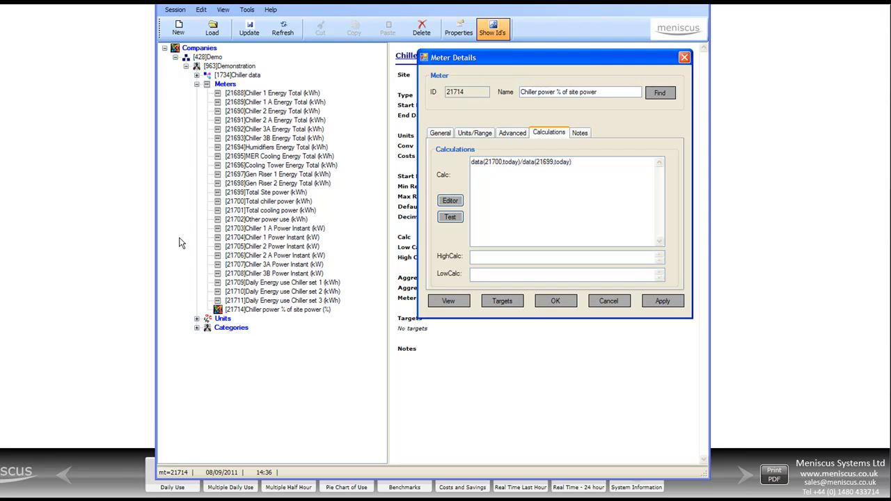
- Test the meter's calculation and accept the meter details
left_click(450, 217)
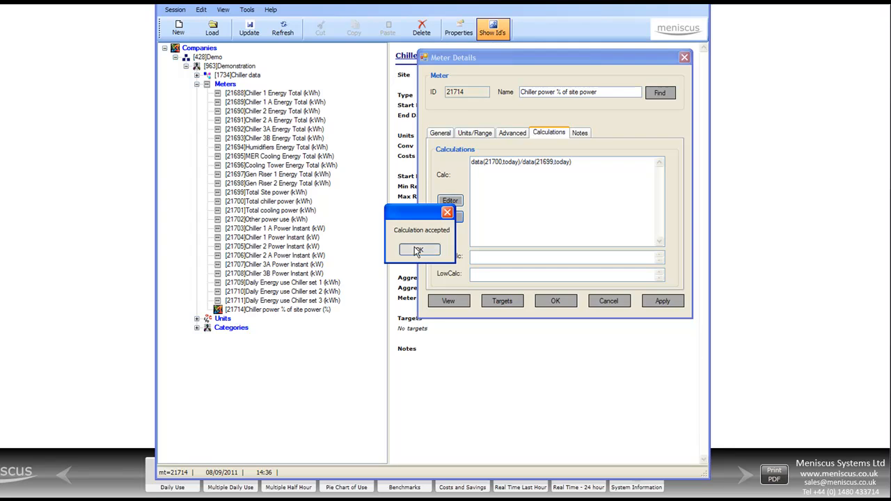
left_click(419, 250)
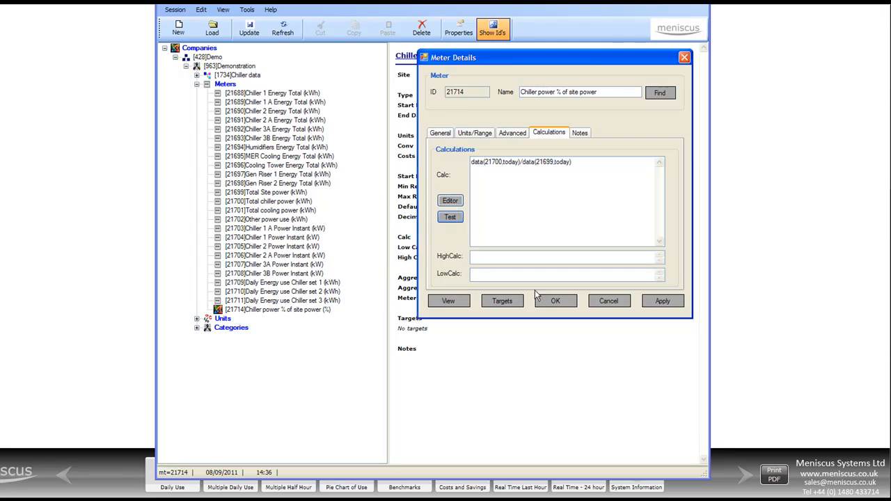
left_click(554, 300)
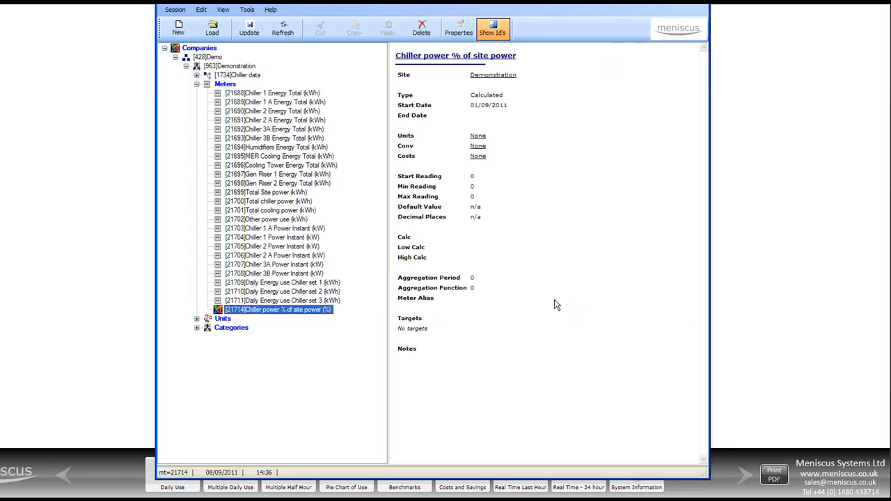
- Save the meter changes to the system and reopen the Demonstration site's list of meters
left_click(250, 26)
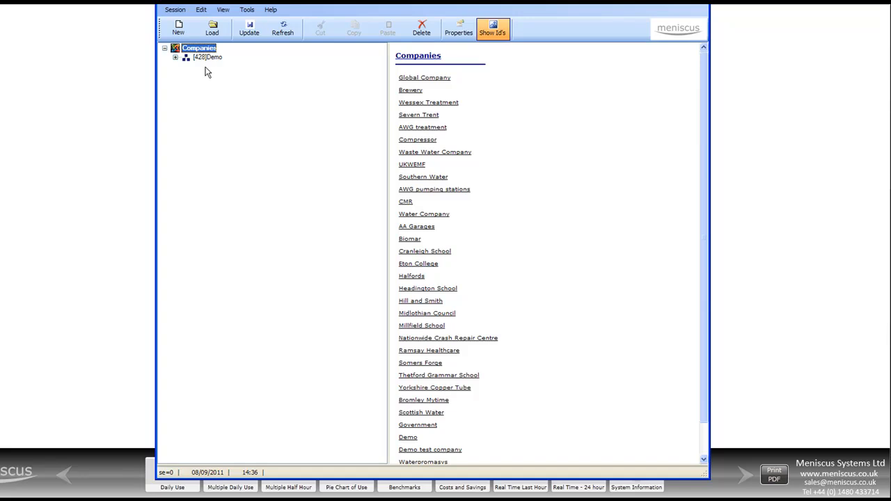
left_click(177, 59)
double_click(197, 68)
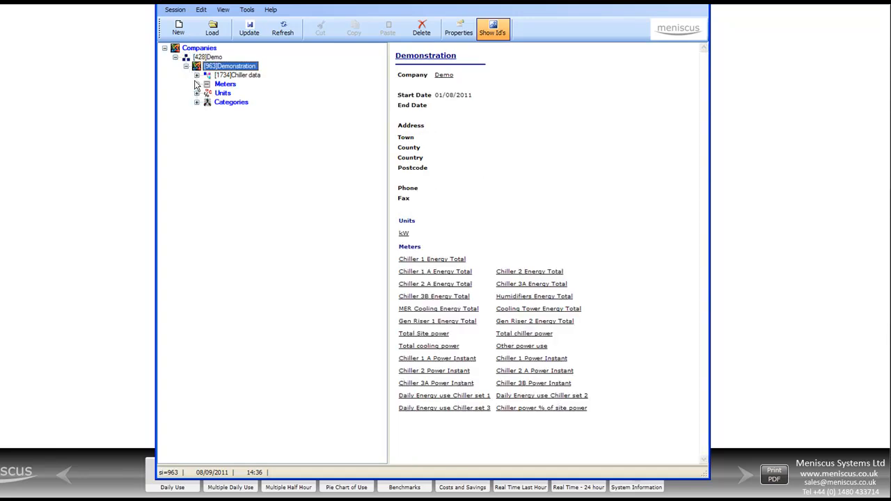
left_click(197, 84)
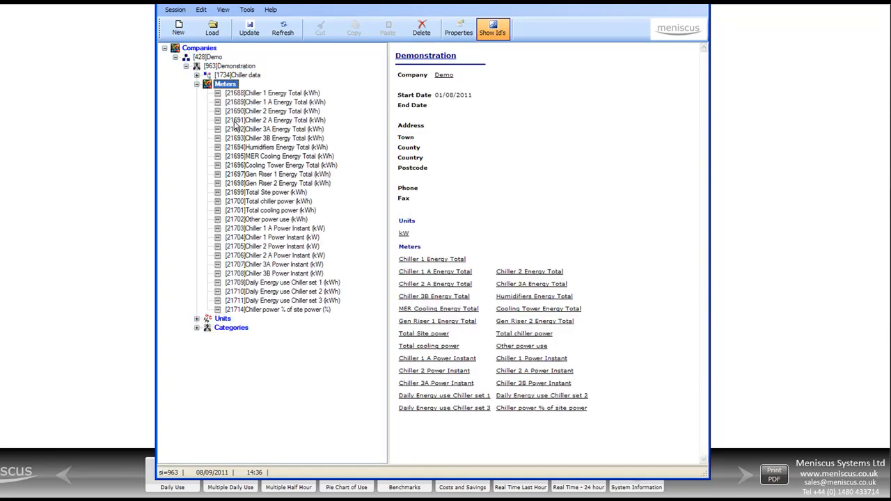
- Review the properties of the Chiller power % of site power meter and close them
right_click(286, 308)
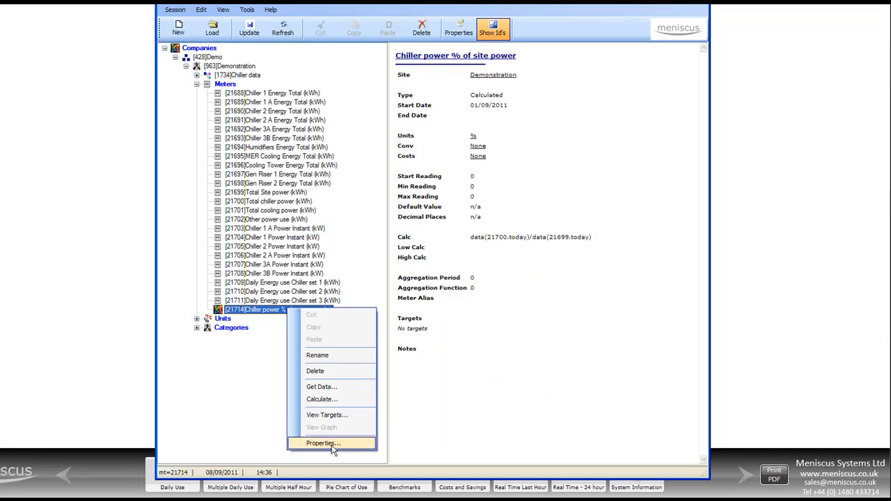
left_click(332, 443)
left_click(488, 348)
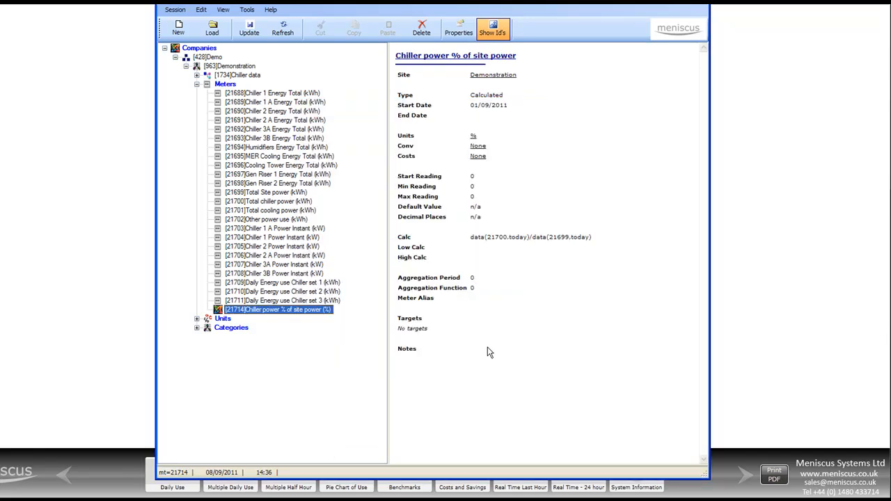
- Download the data readings of the Chiller 1 Energy Total meter for 7 September 2011 and move the results aside
right_click(312, 312)
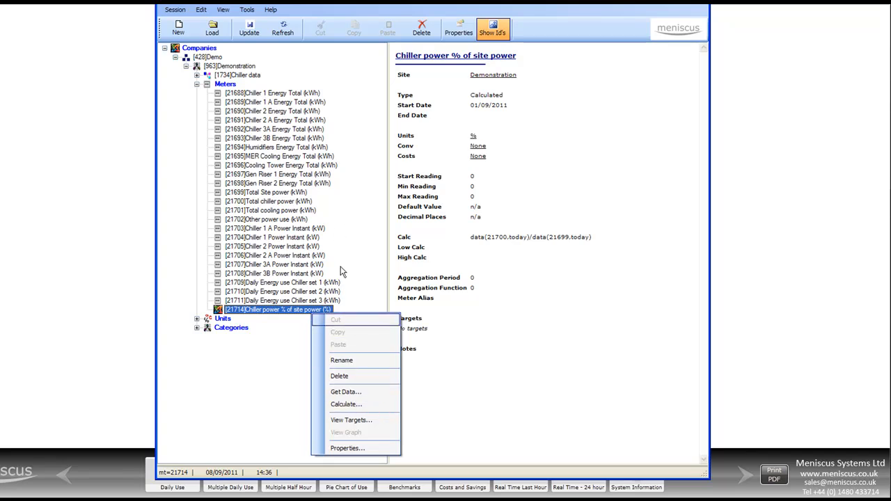
left_click(292, 94)
right_click(291, 92)
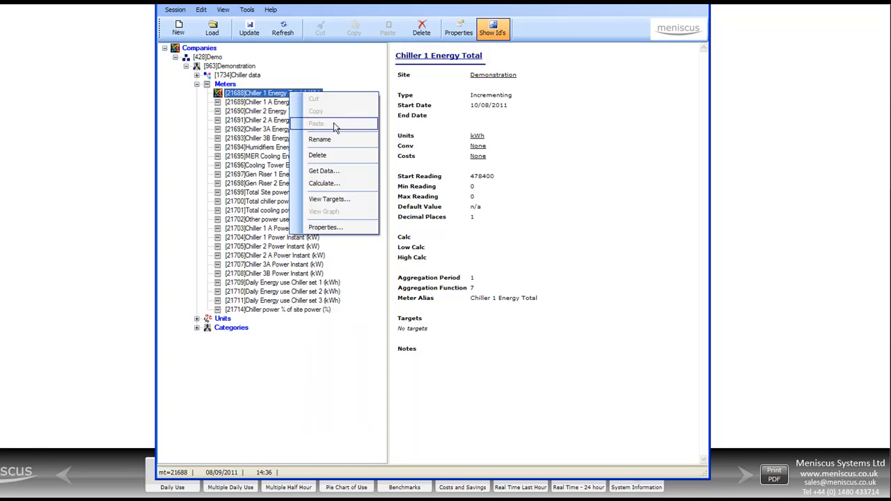
left_click(321, 172)
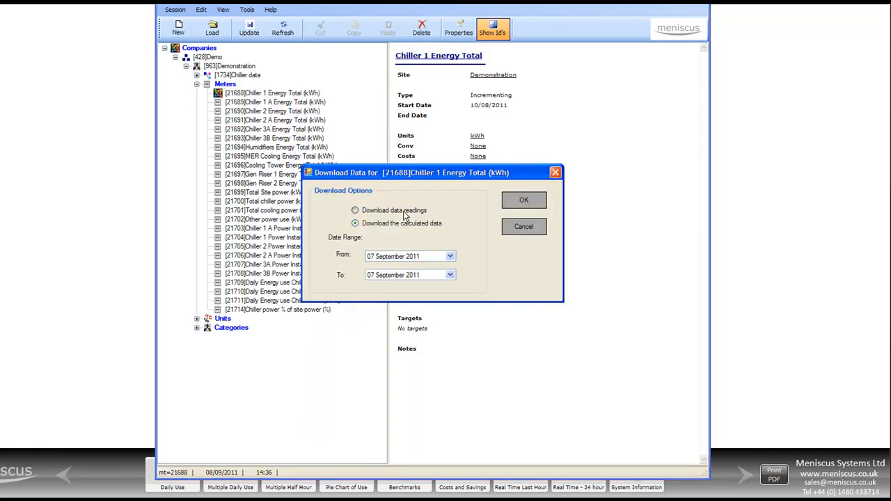
left_click(527, 208)
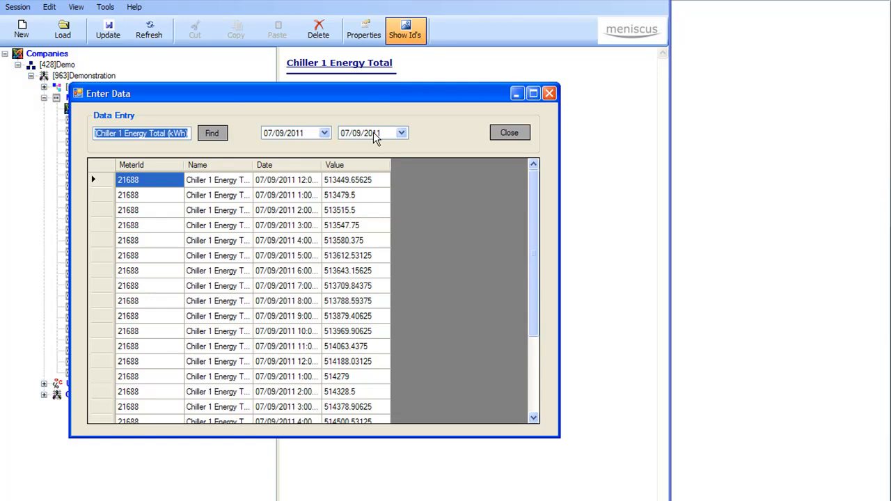
left_click_drag(334, 97, 580, 0)
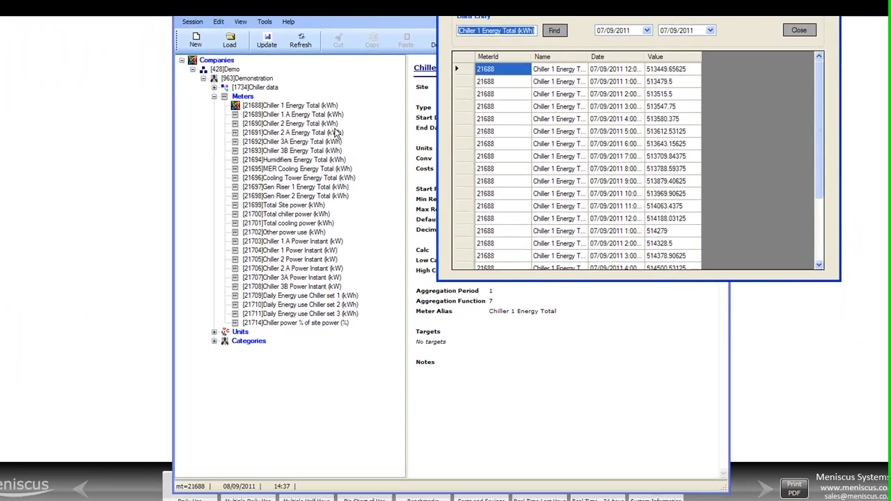
- Download the calculated data of Chiller 1 Energy Total for 7 September 2011, compare it with the readings, and close both result windows
left_click(158, 109)
right_click(333, 105)
left_click(396, 186)
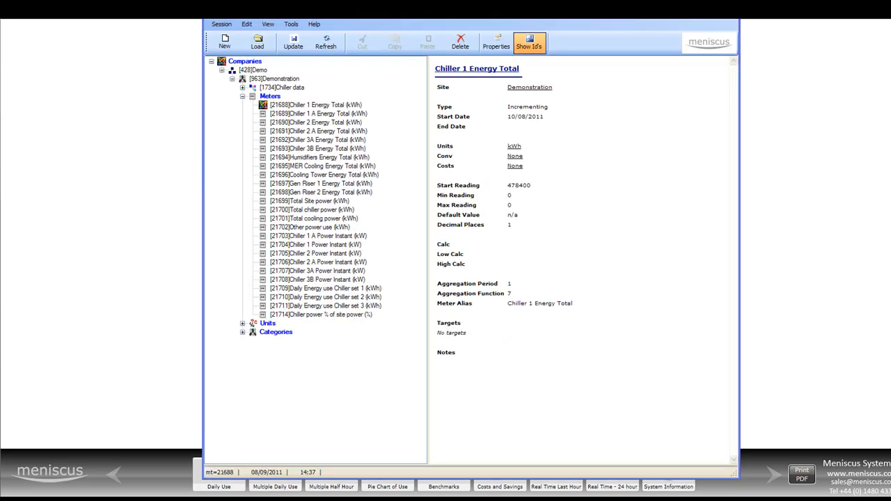
left_click_drag(240, 51, 295, 54)
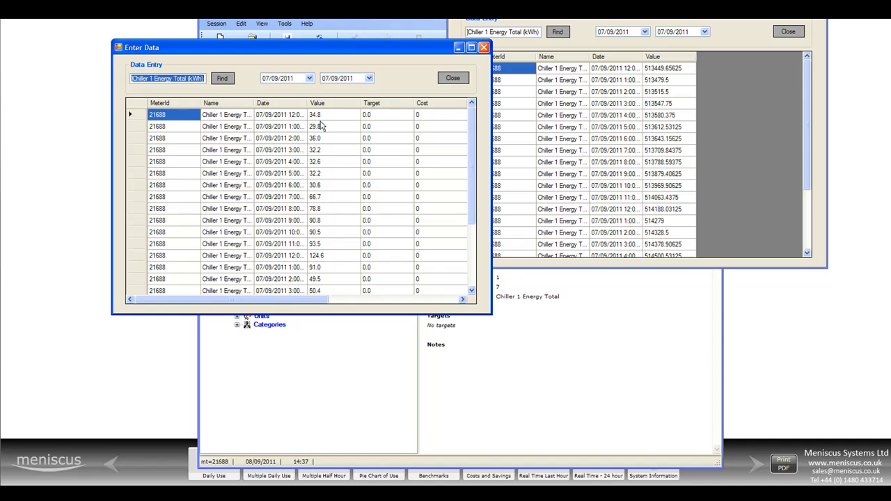
left_click(453, 78)
left_click(788, 32)
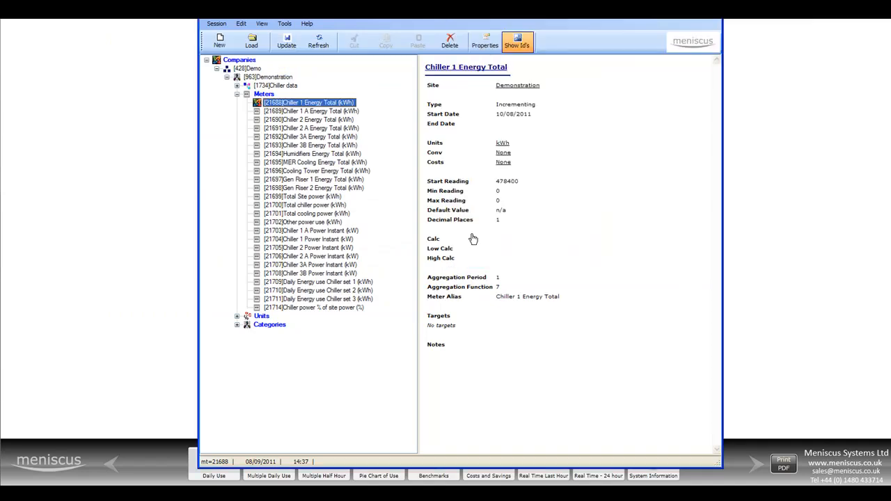
- Check the calculated data of the Chiller power % of site power meter for 7 September 2011, and close it
right_click(330, 307)
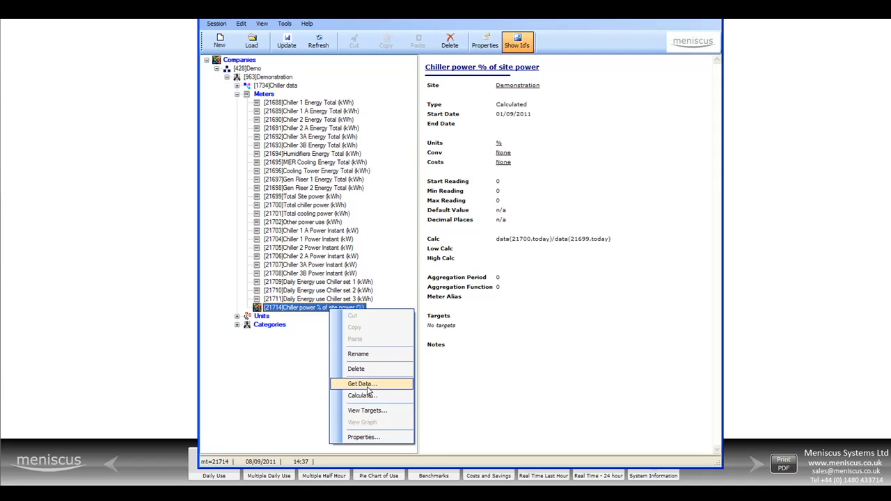
left_click(369, 388)
left_click(562, 208)
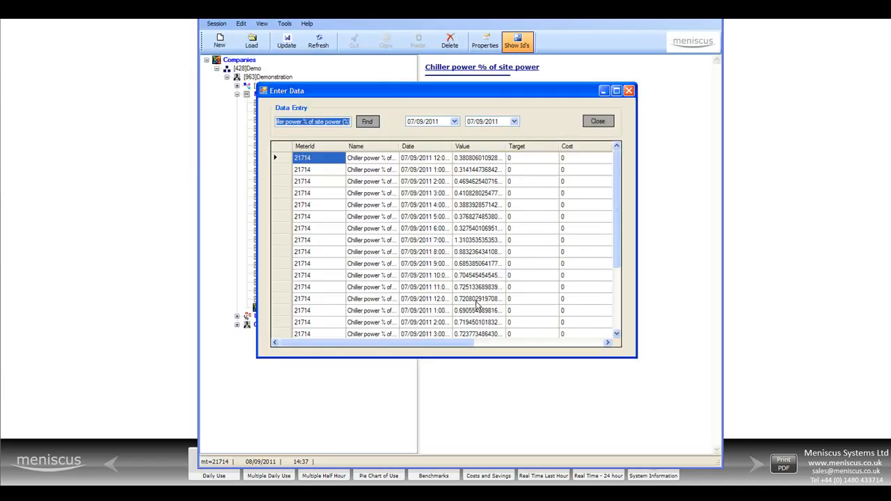
left_click(598, 121)
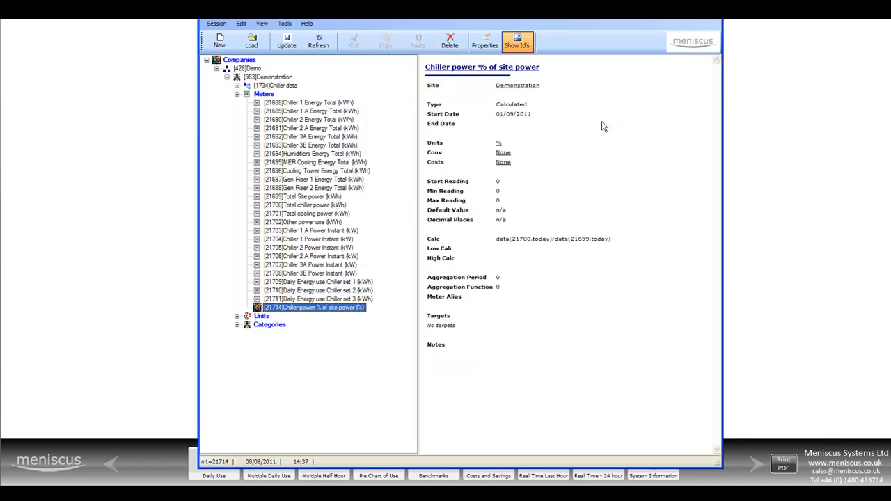
- Enclose the Chiller power % of site power calculation in brackets and add a multiplier to express it as a percentage
right_click(350, 305)
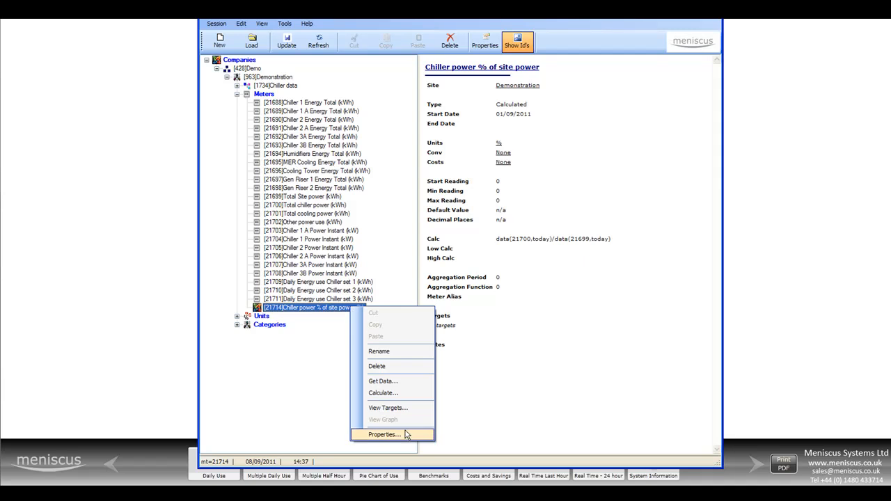
left_click(404, 434)
left_click(456, 186)
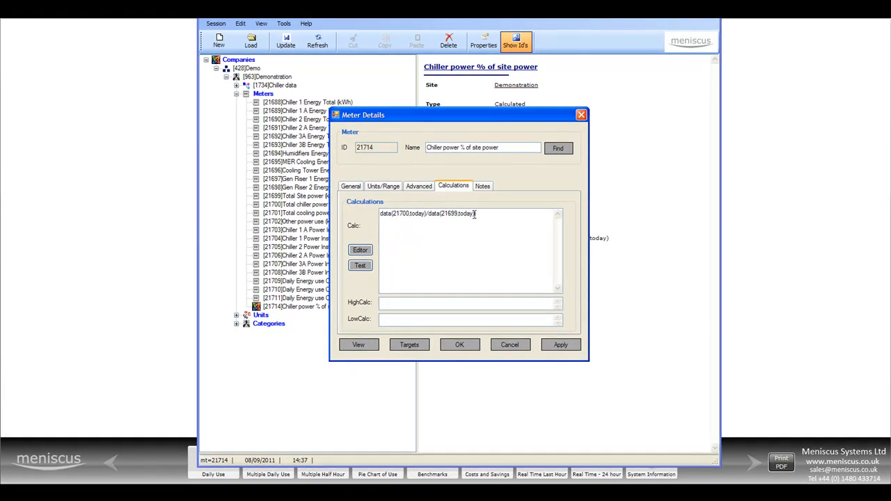
left_click(381, 213)
type("(")
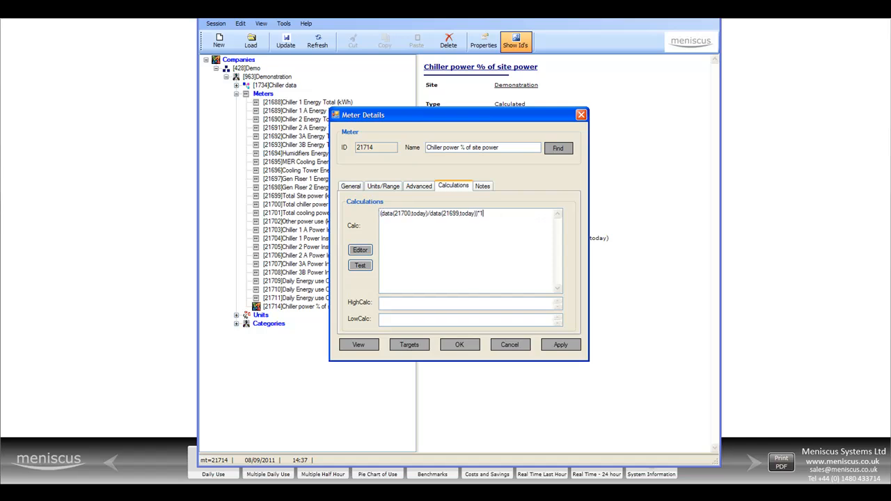
- Set the meter's number of decimal places to 1 and accept the meter details
left_click(419, 186)
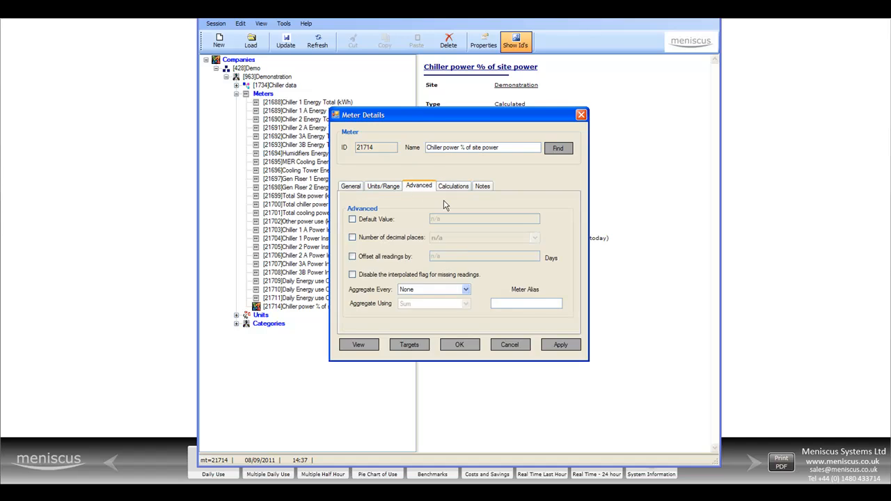
left_click(383, 238)
left_click(484, 237)
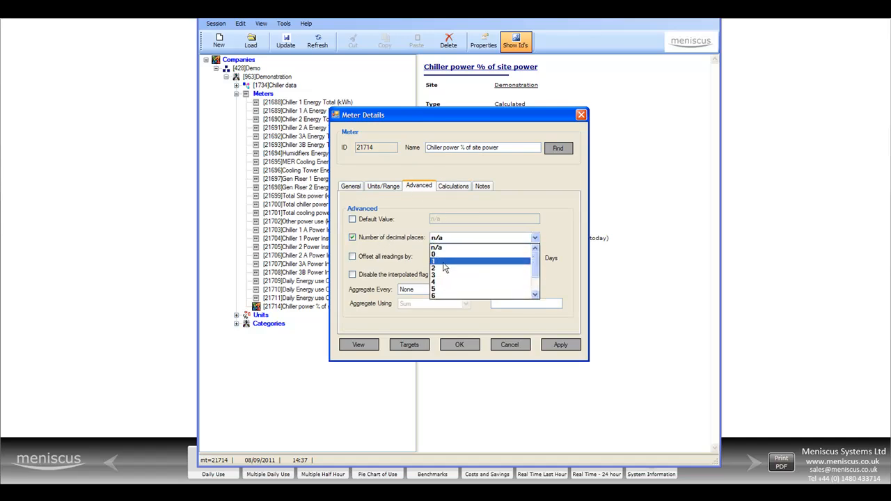
left_click(474, 261)
left_click(460, 348)
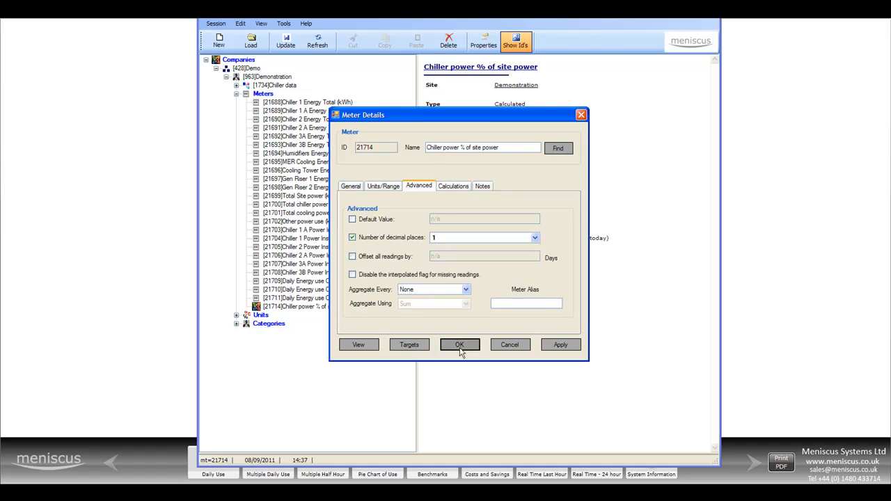
- Save the meter changes to the system and switch to the Meniscus Energy Management Dashboard
left_click(282, 43)
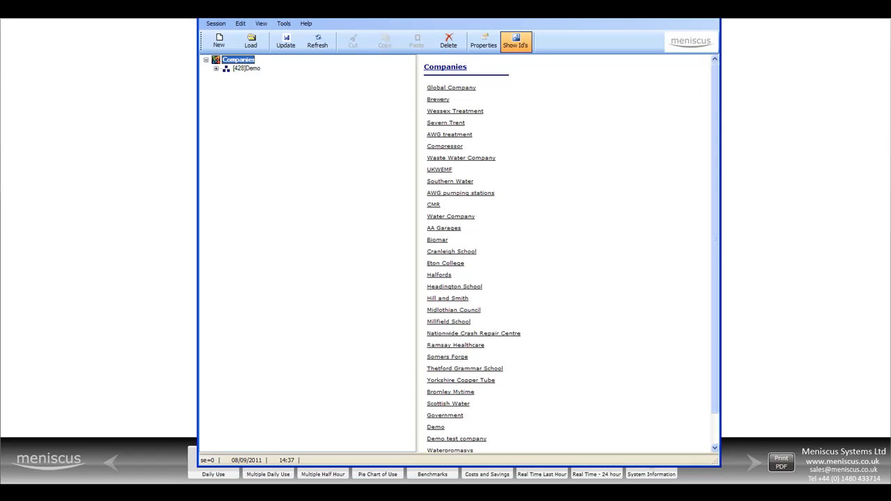
left_click_drag(460, 12, 0, 12)
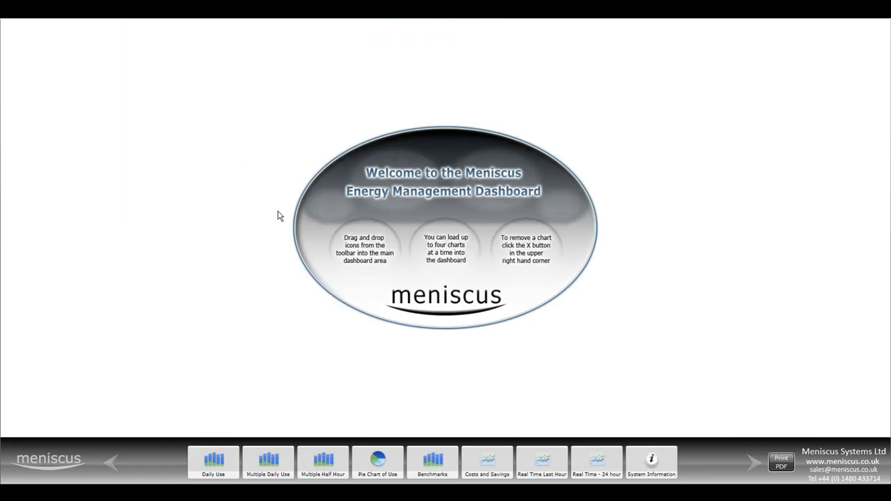